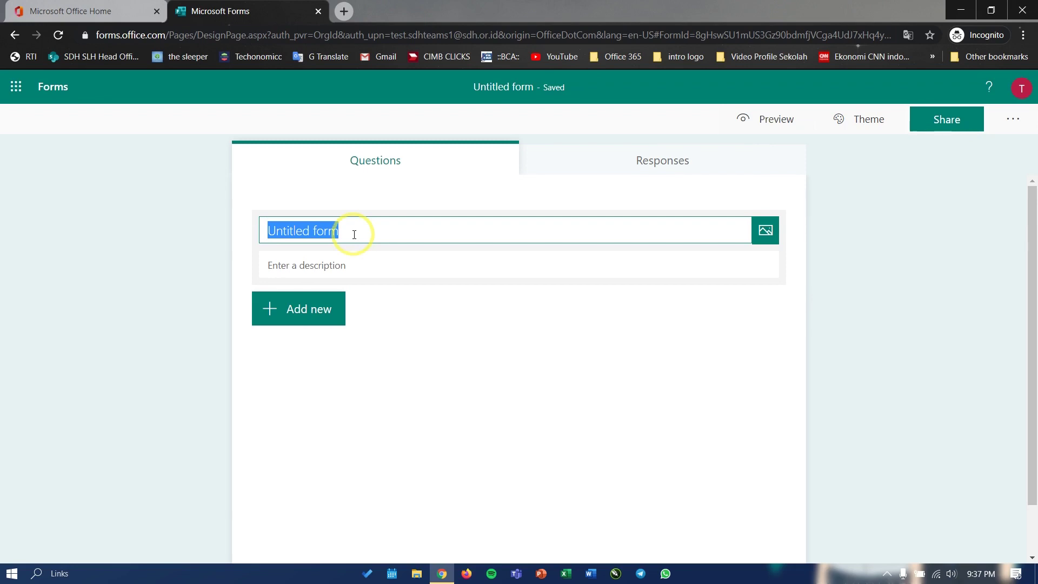
# Title the form "Tugas Esai Biologi" and start its description with "Silahkan mengumpulkan file esai kalian disini dengan penamaan".
pyautogui.write('Tugas ')
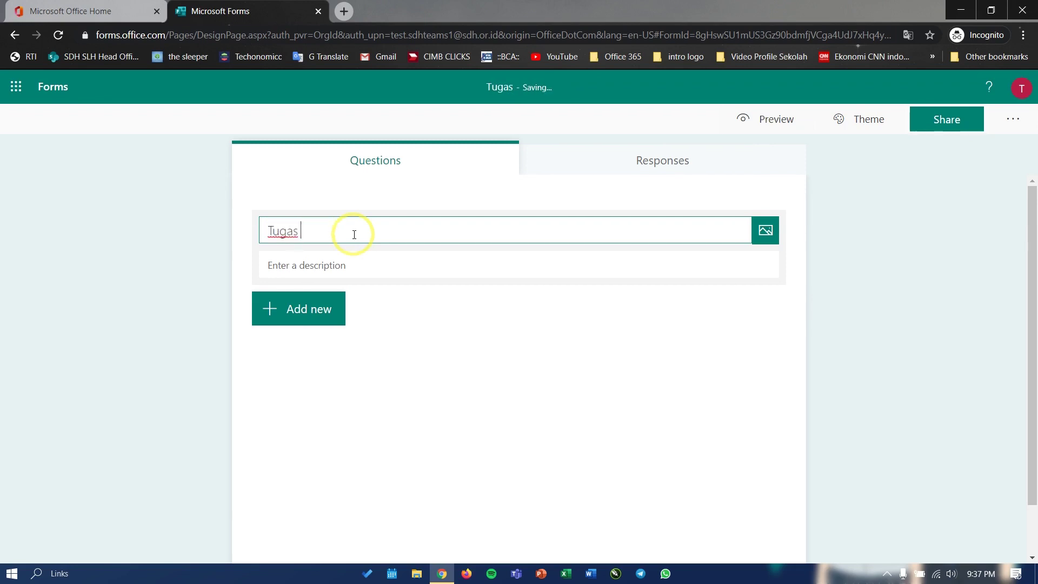
pyautogui.write('Esai Biologi')
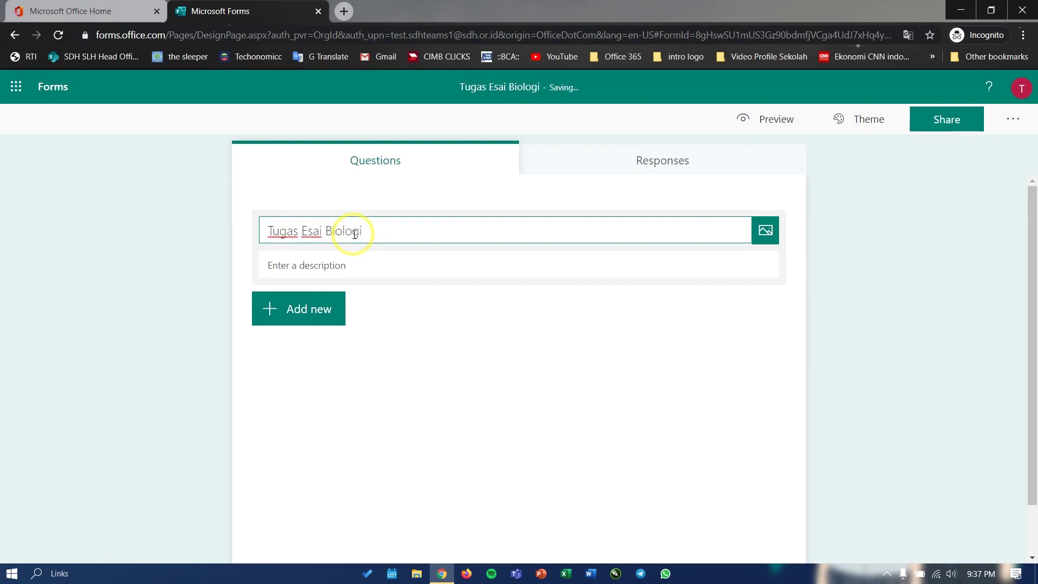
pyautogui.click(358, 266)
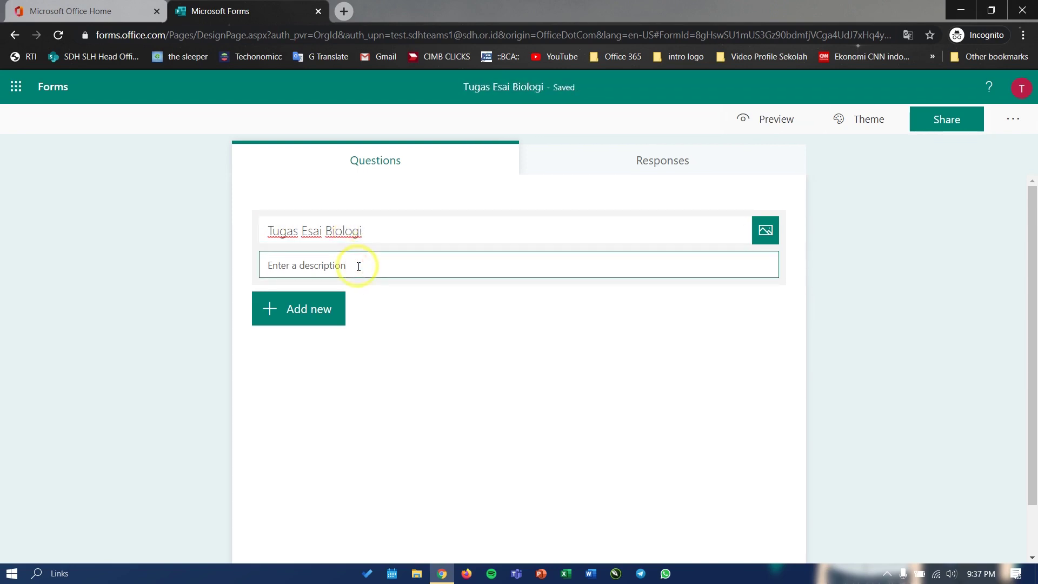
pyautogui.write('Silahkan')
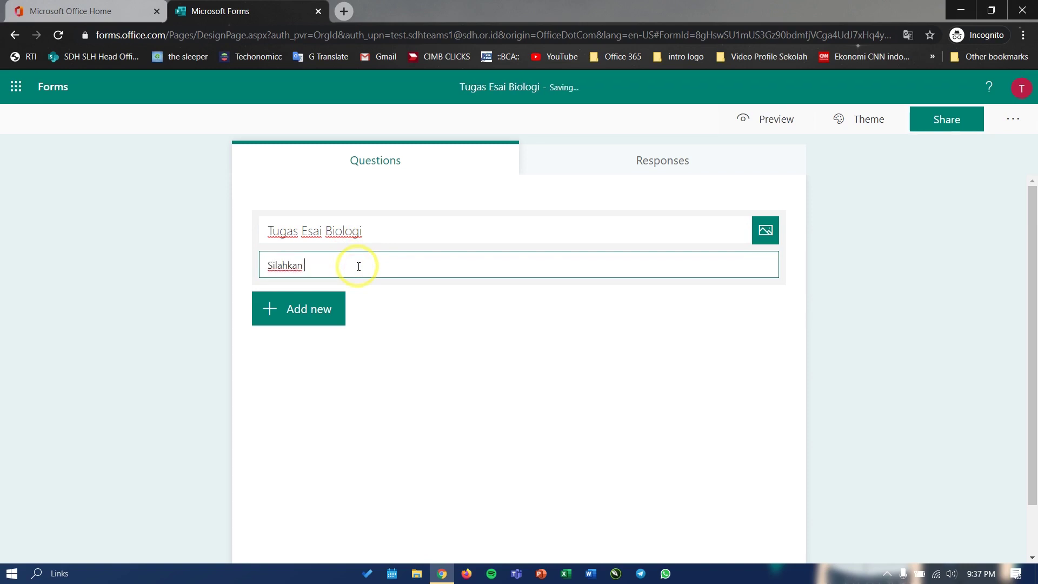
pyautogui.write(' mengumpulkan file esai kalian disini dengan penamaan')
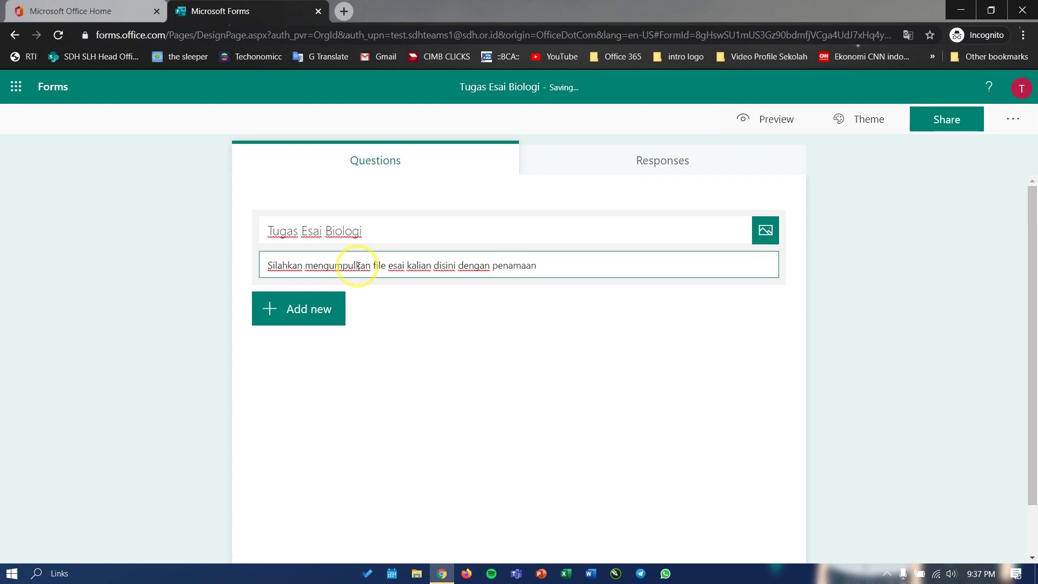
# Add the description line "Nama_Judul_Kelas" and an example line with "contoh>>", a sample first name and "_Virus Covid-19_X2".
pyautogui.press('Return')
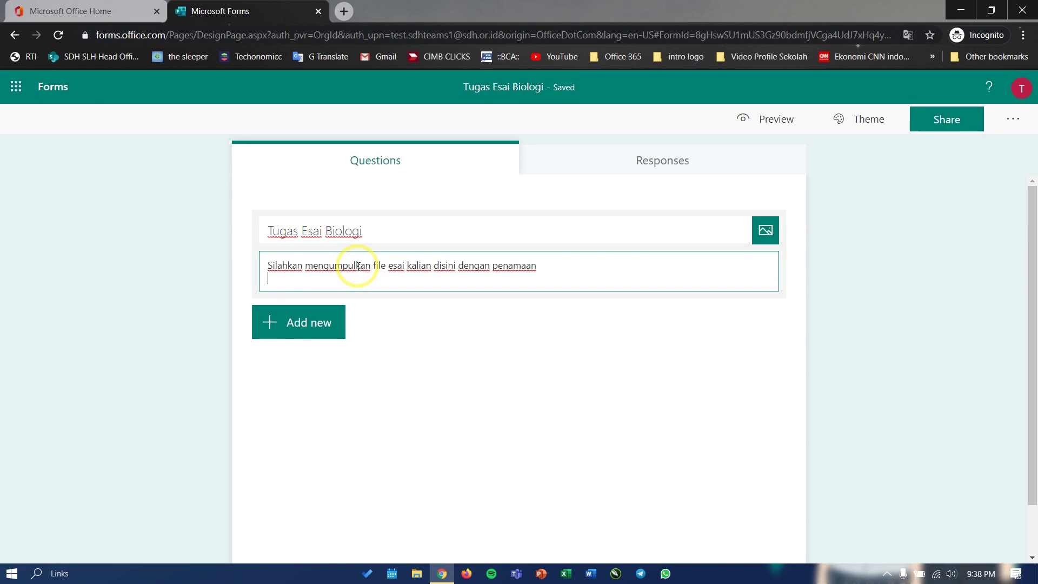
pyautogui.write('Nama')
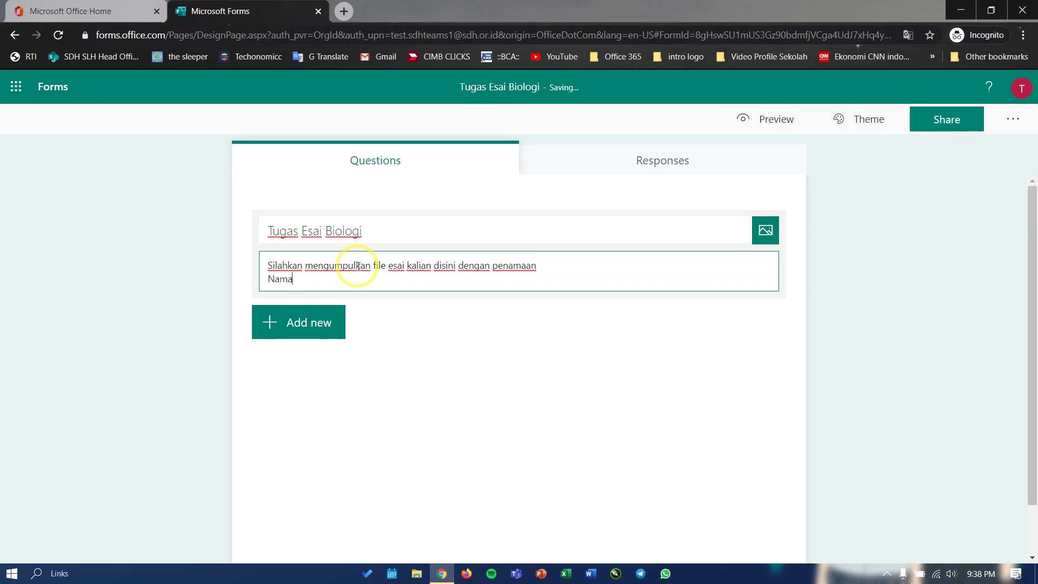
pyautogui.write('_Julul_Kelas')
pyautogui.press('Return')
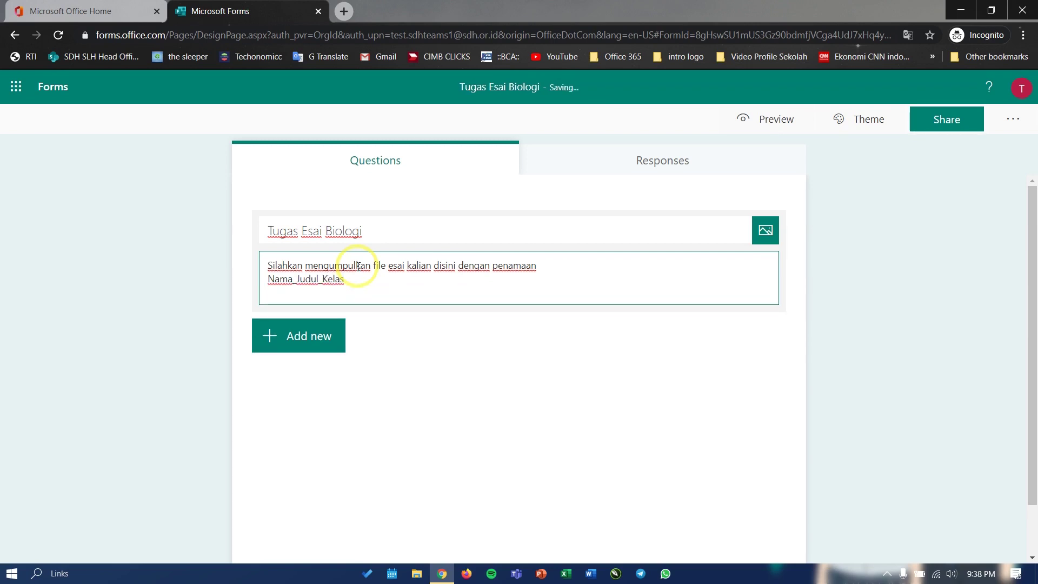
pyautogui.write('Joko_')
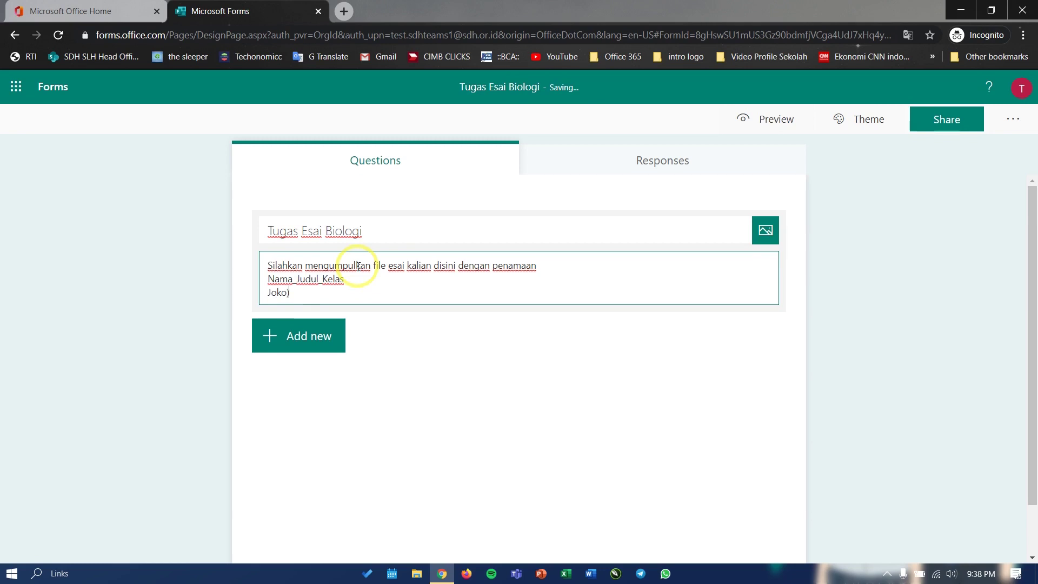
pyautogui.write('Virus Covid-19_x2')
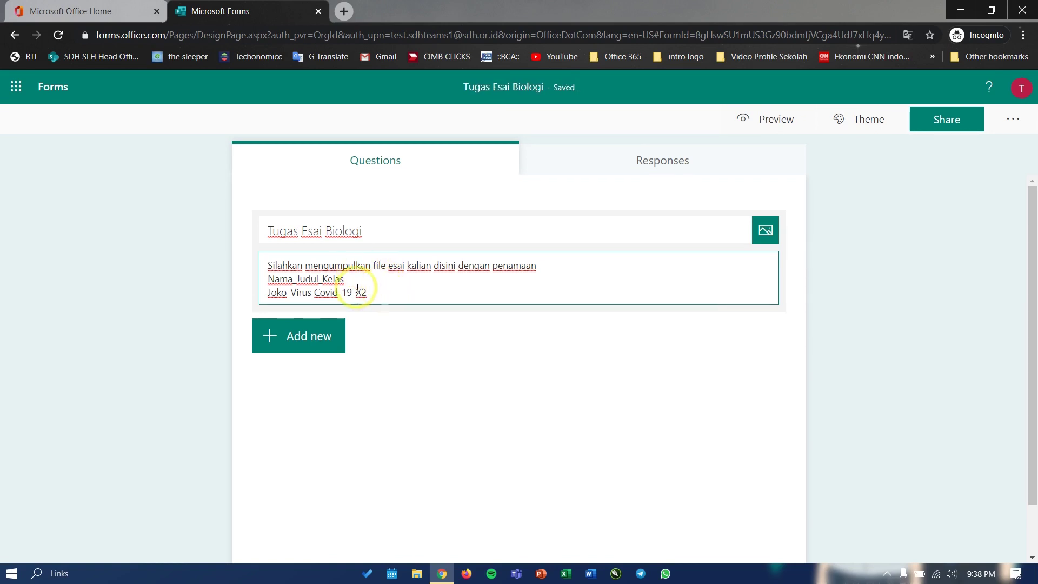
pyautogui.click(269, 294)
pyautogui.write('contoh>>')
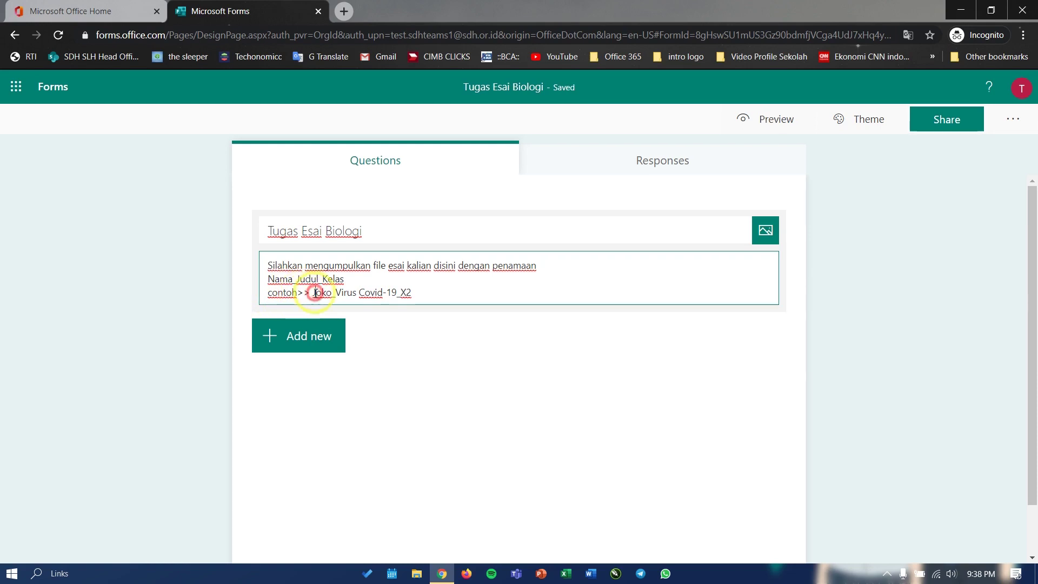
pyautogui.click(417, 343)
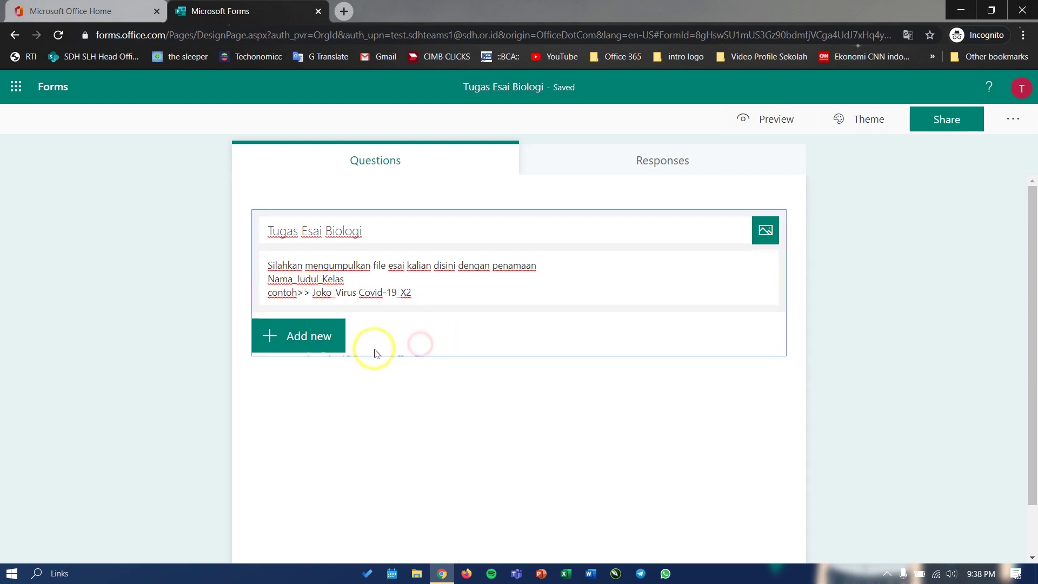
# Add a file upload question titled "Silahkan upload tugas kalian disini", accepting the creation of a OneDrive for Business folder.
pyautogui.click(303, 341)
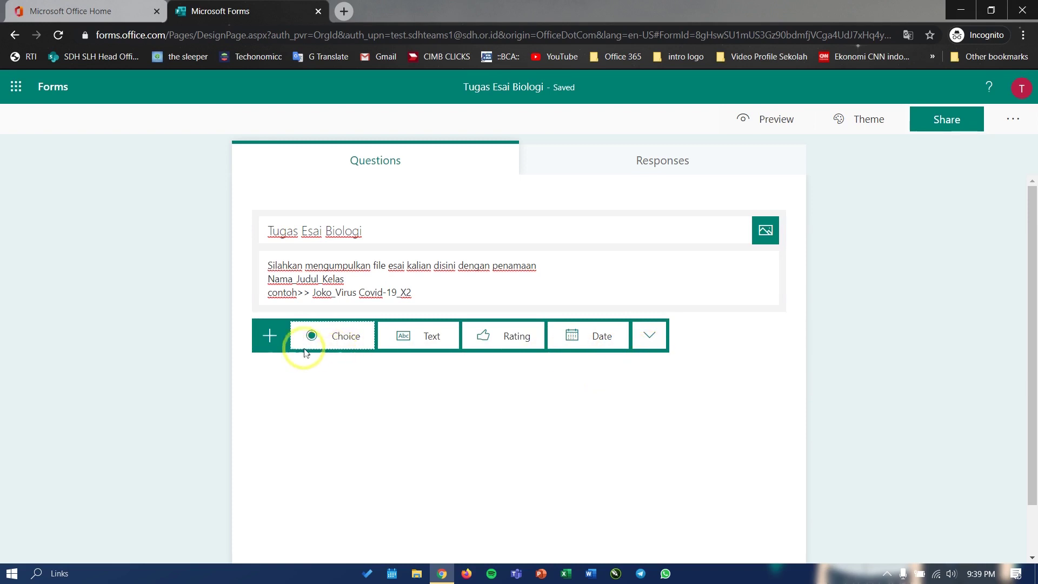
pyautogui.click(652, 340)
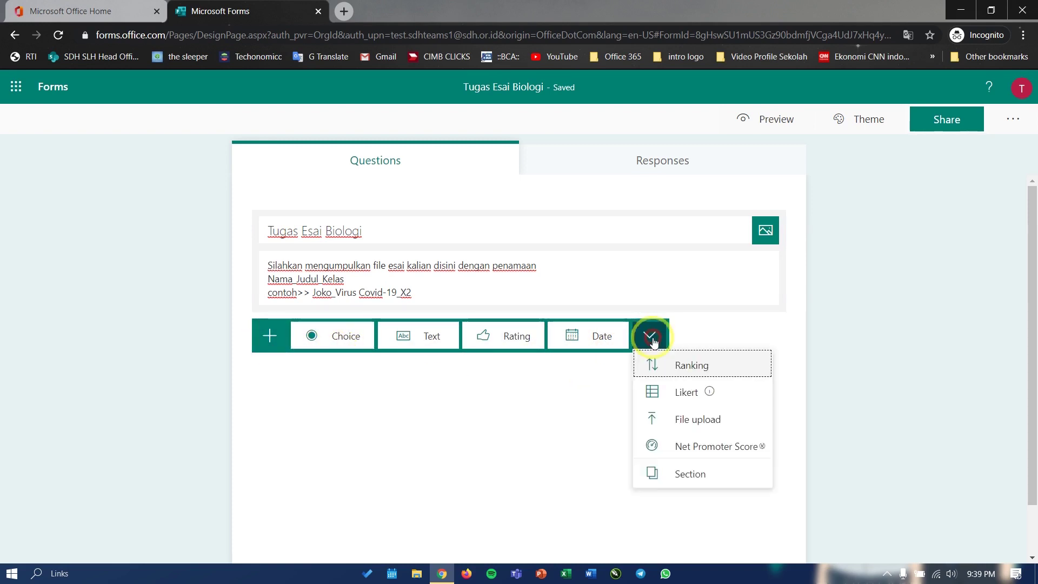
pyautogui.click(690, 419)
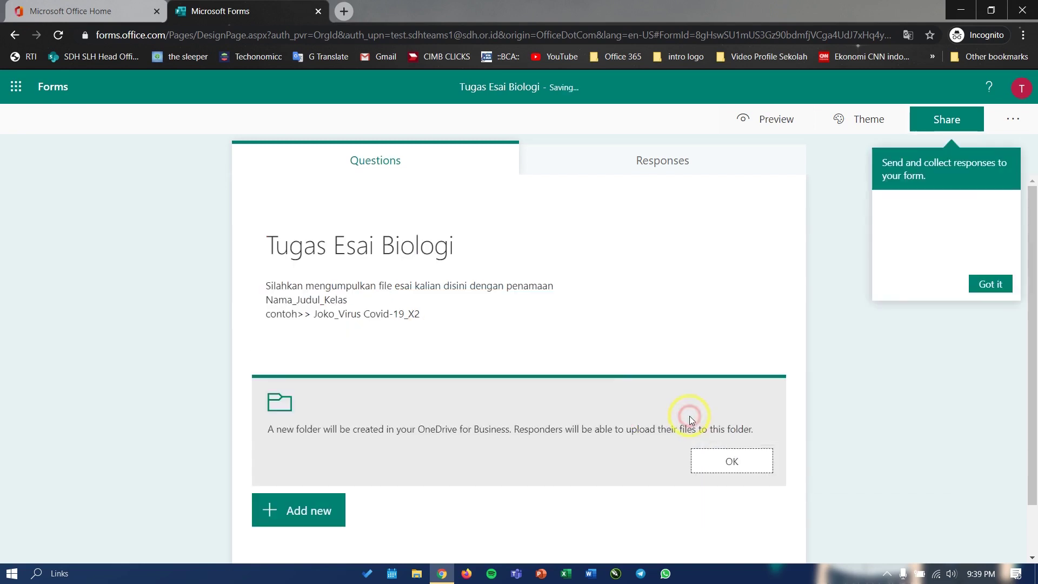
pyautogui.scroll(-1, 599, 409)
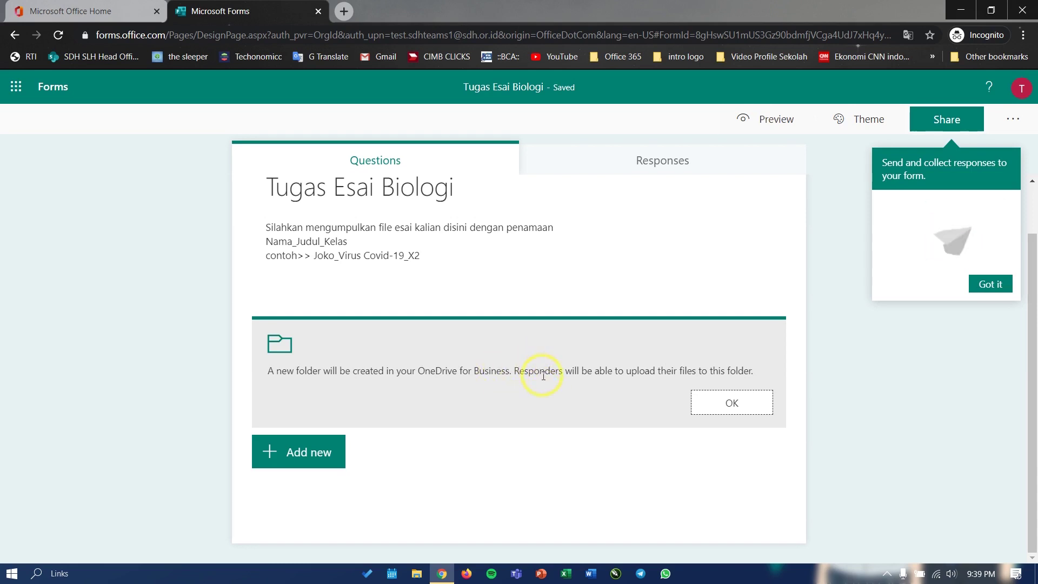
pyautogui.click(753, 402)
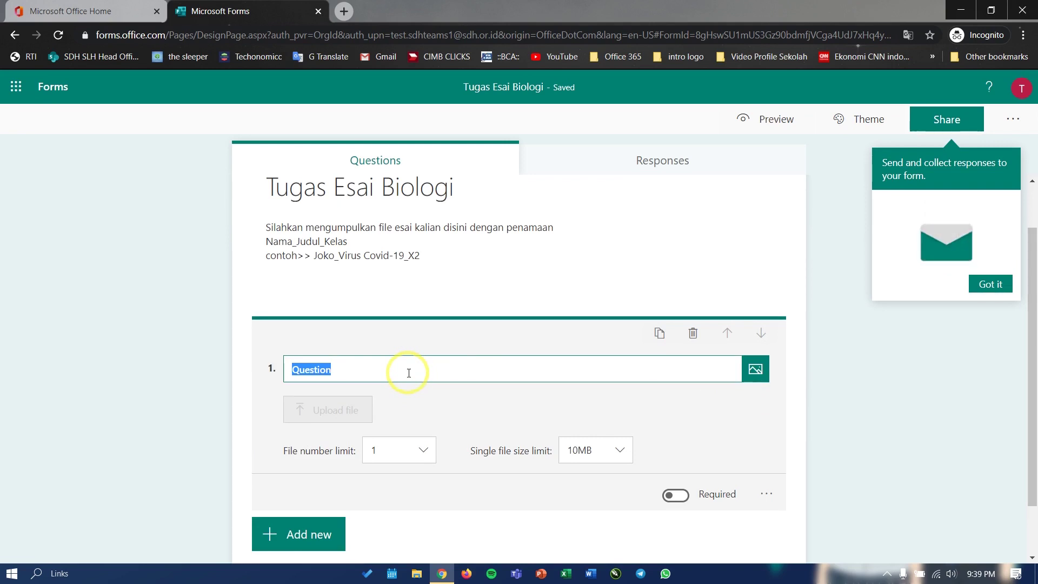
pyautogui.press('BackSpace')
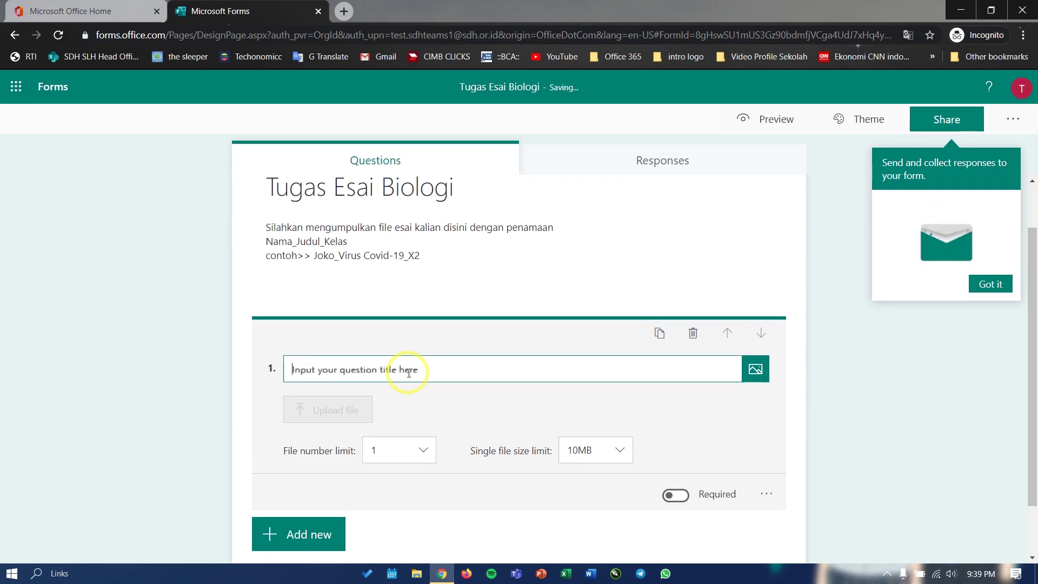
pyautogui.write('Silahkan upload tugas kalian disini')
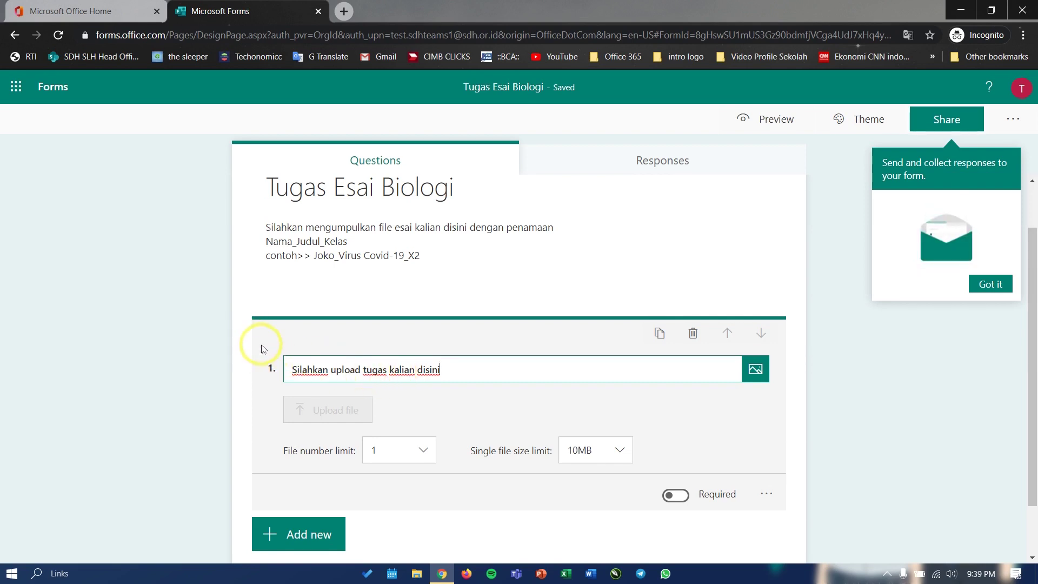
# Limit the upload question to 1 file of at most 10MB, make it required and dismiss the sharing tip.
pyautogui.scroll(-1, 246, 346)
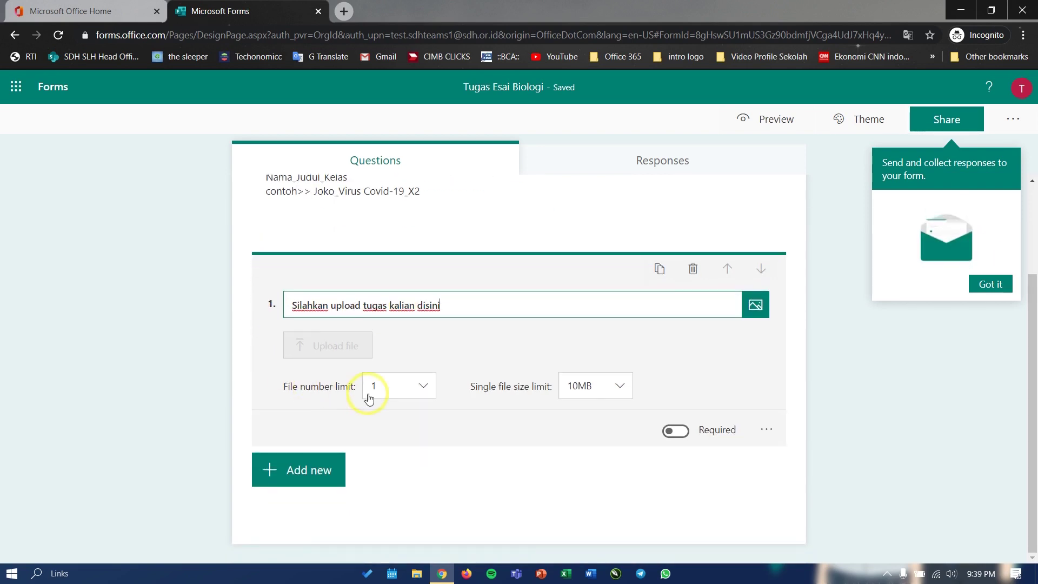
pyautogui.click(423, 387)
pyautogui.moveTo(429, 414)
pyautogui.mouseDown()
pyautogui.moveTo(431, 493)
pyautogui.moveTo(412, 424)
pyautogui.mouseUp()
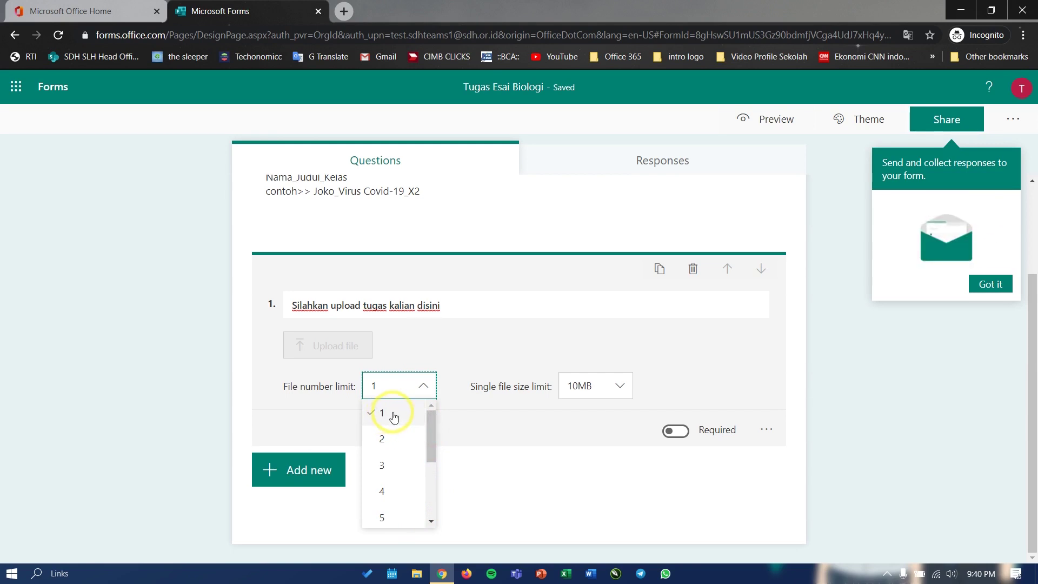
pyautogui.click(394, 418)
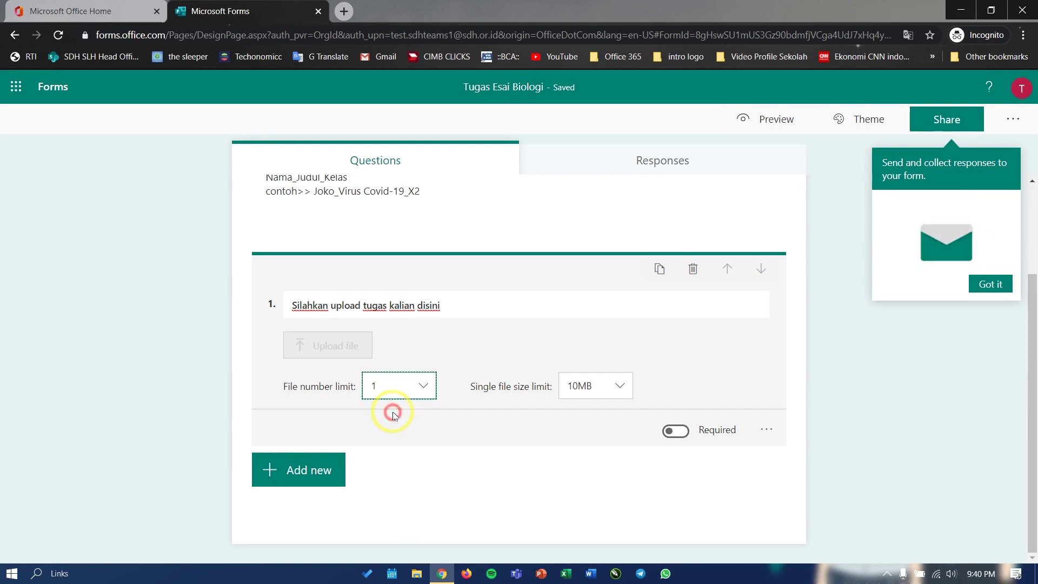
pyautogui.click(620, 388)
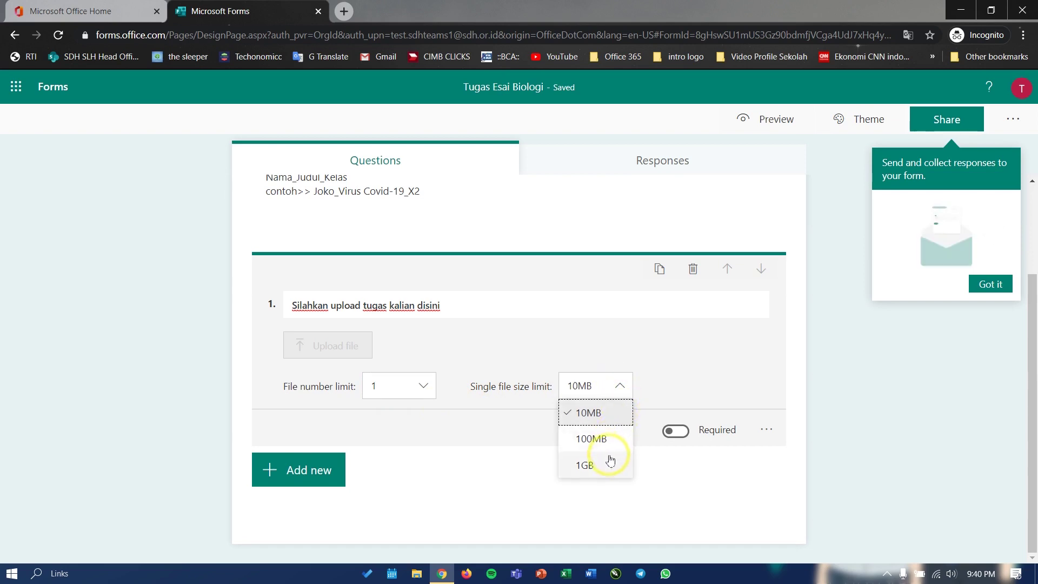
pyautogui.click(597, 419)
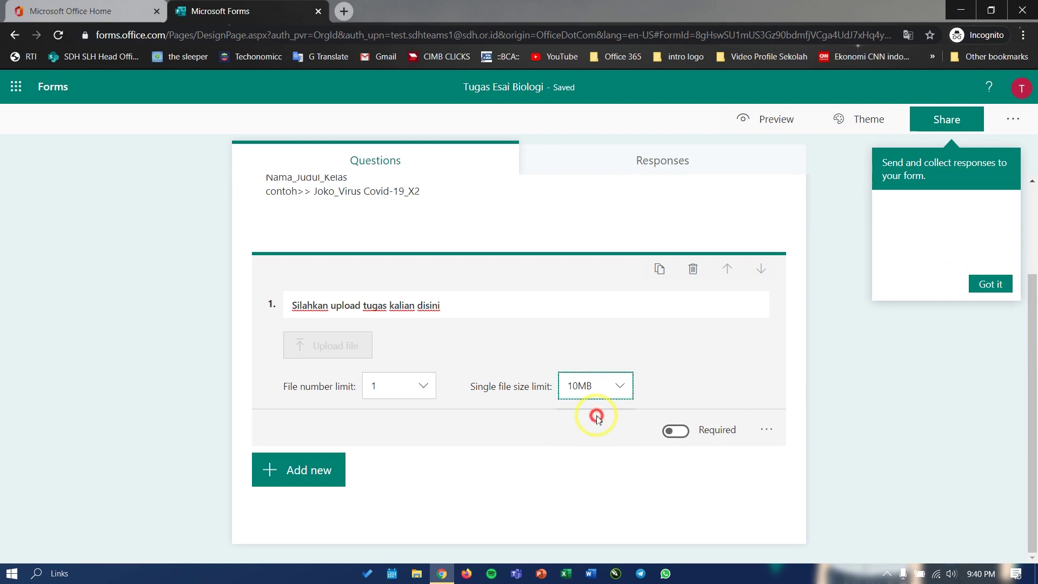
pyautogui.click(682, 437)
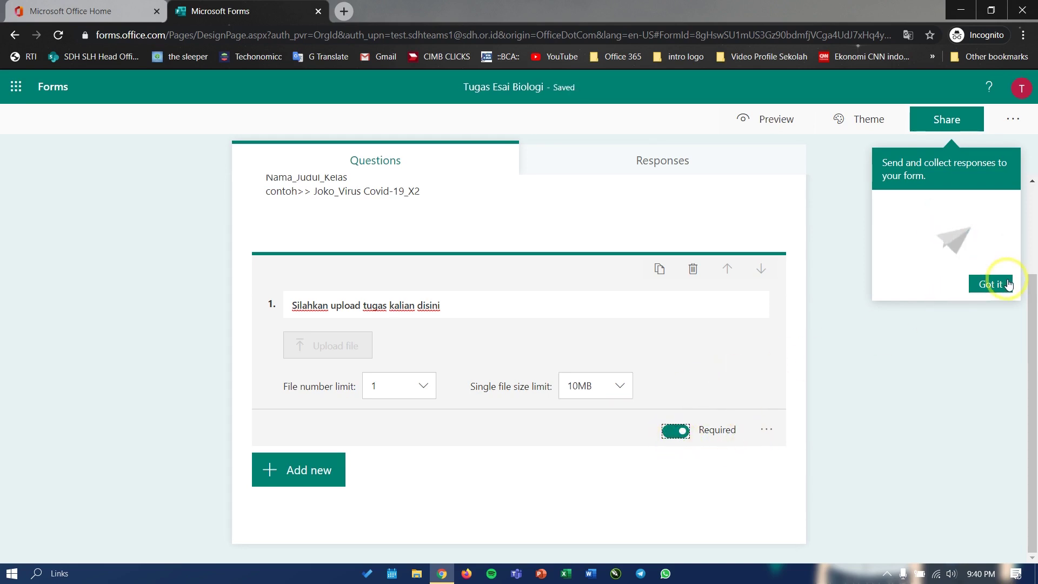
pyautogui.click(991, 282)
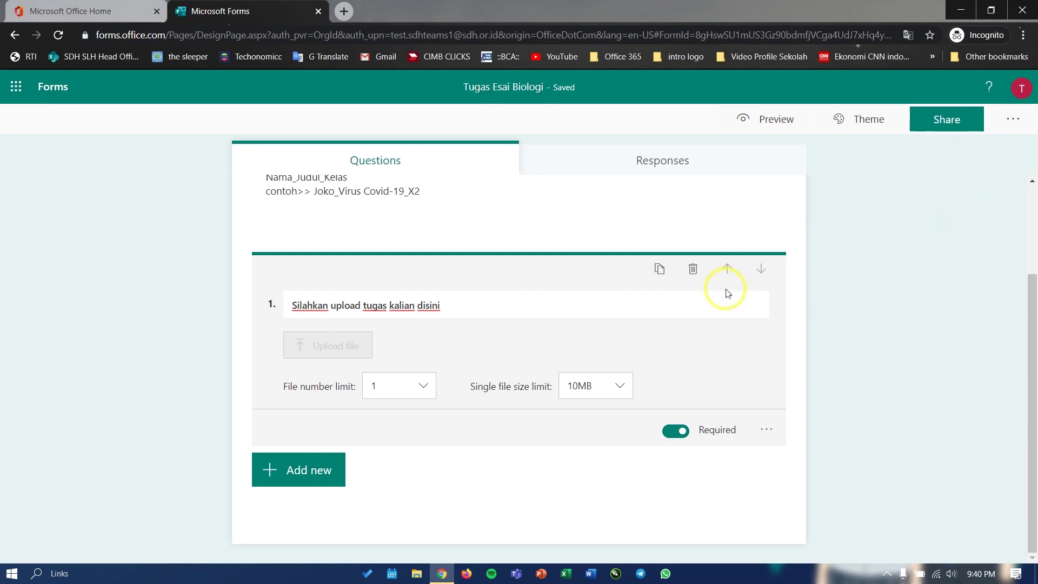
# In the form settings, allow one response per person and enable a start date of 3/26/2020 10:00 PM and end date of 3/26/2020 11:00 PM.
pyautogui.scroll(2, 731, 294)
pyautogui.click(1013, 120)
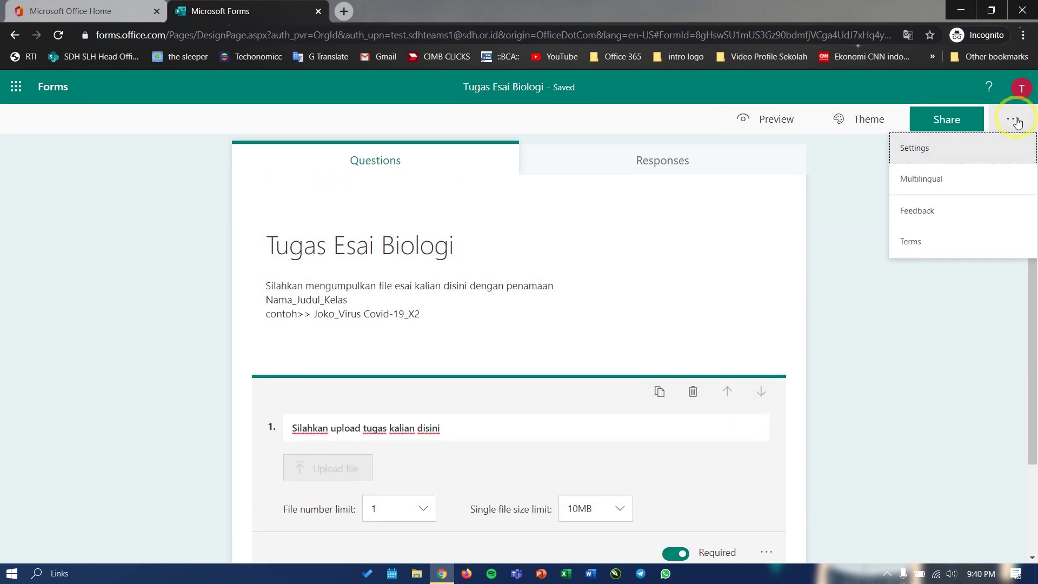
pyautogui.click(964, 156)
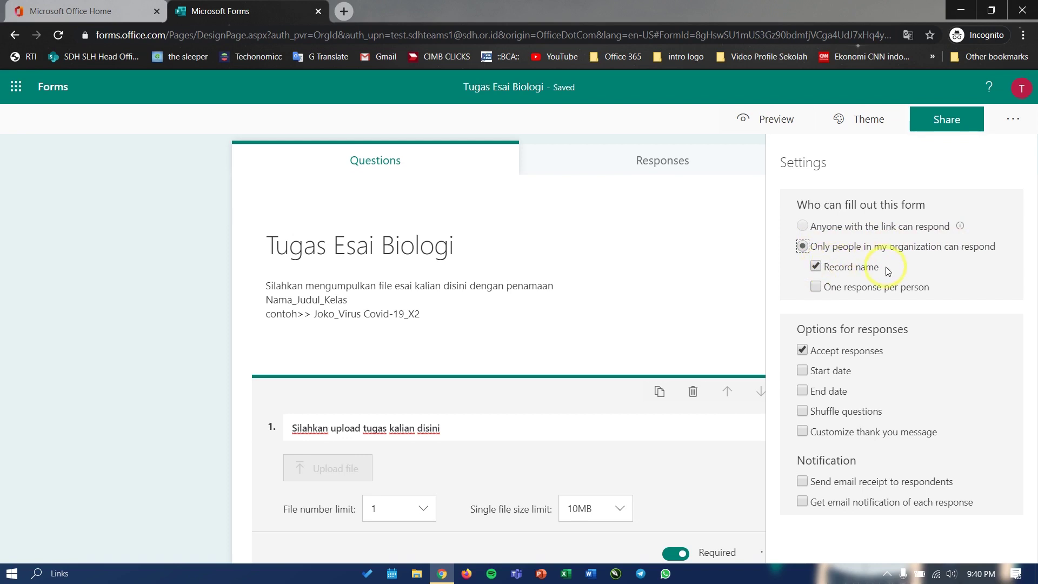
pyautogui.click(817, 290)
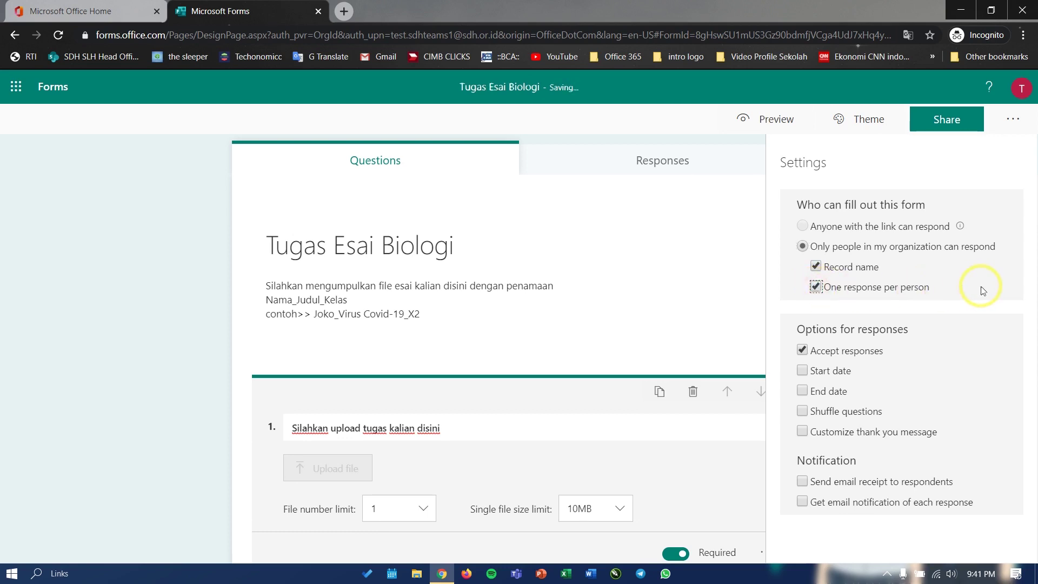
pyautogui.click(817, 289)
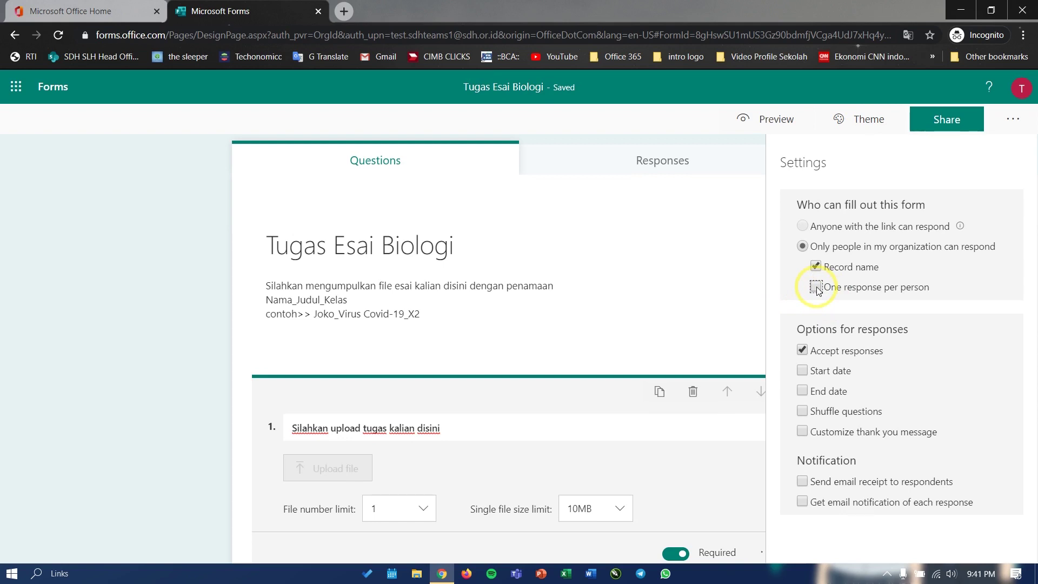
pyautogui.click(817, 289)
pyautogui.click(803, 371)
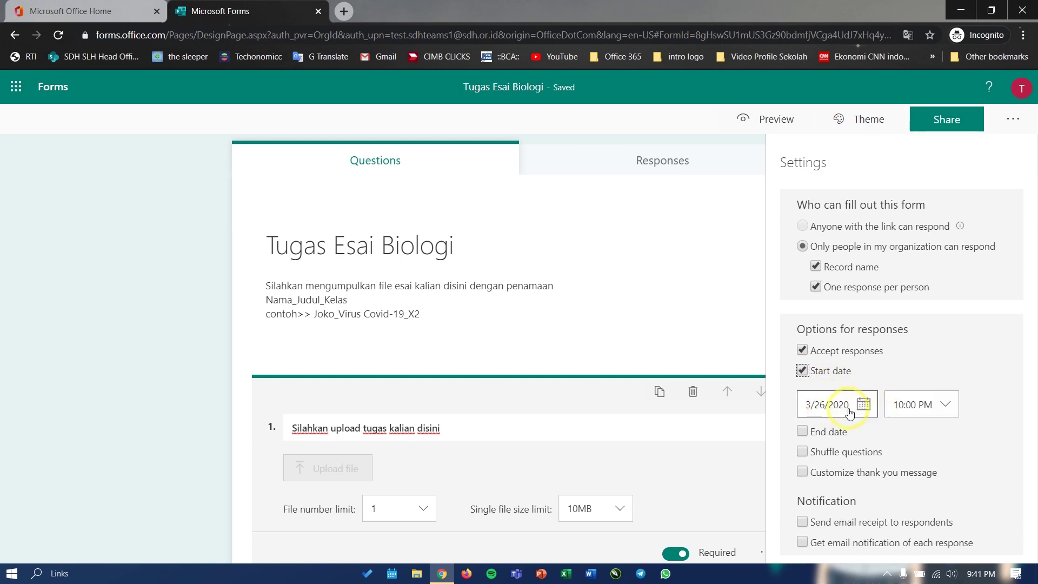
pyautogui.click(803, 431)
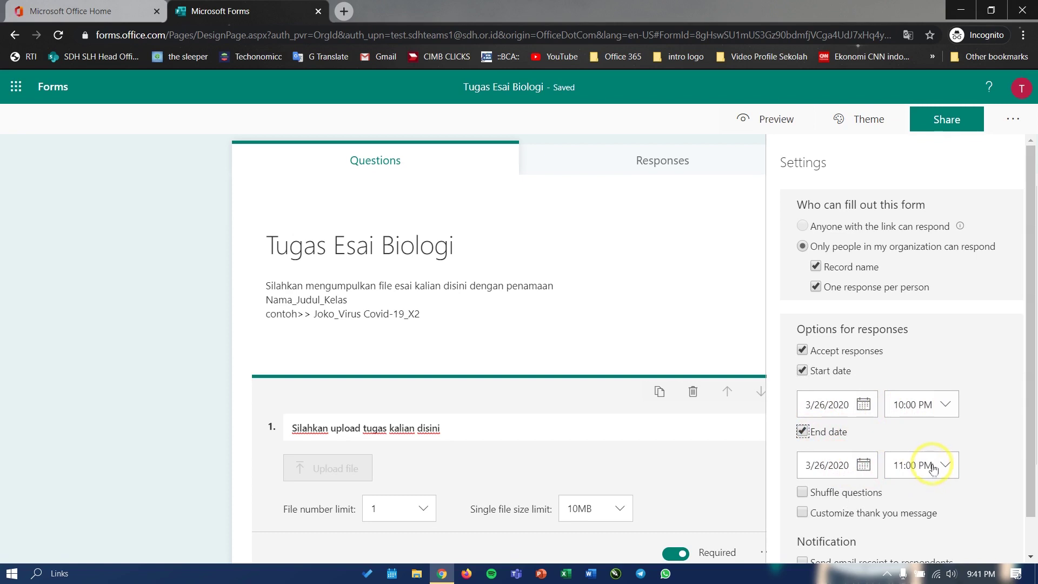
# Enable a custom thank-you message and replace its text with "Terimakasih anak-anak bapak".
pyautogui.scroll(-1, 918, 433)
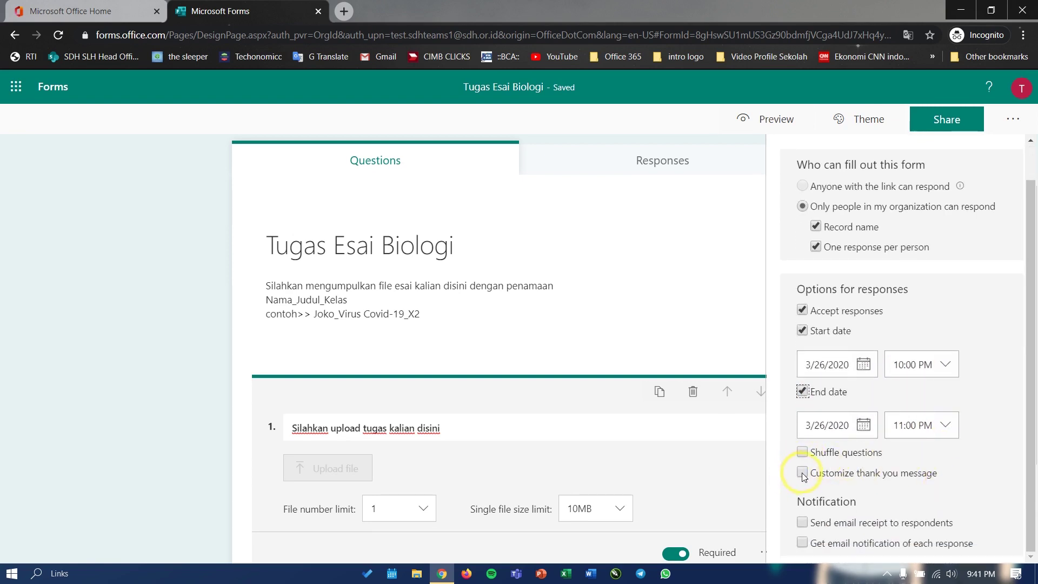
pyautogui.click(803, 473)
pyautogui.moveTo(939, 498); pyautogui.dragTo(805, 493)
pyautogui.press('BackSpace')
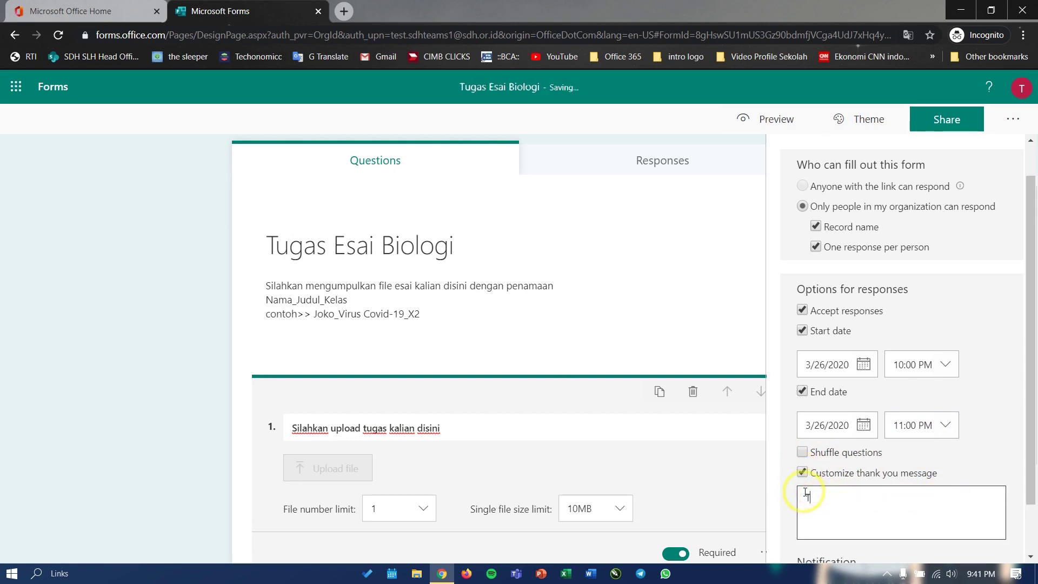
pyautogui.write('Terimakasih anak-anak bapak')
pyautogui.scroll(-1, 952, 487)
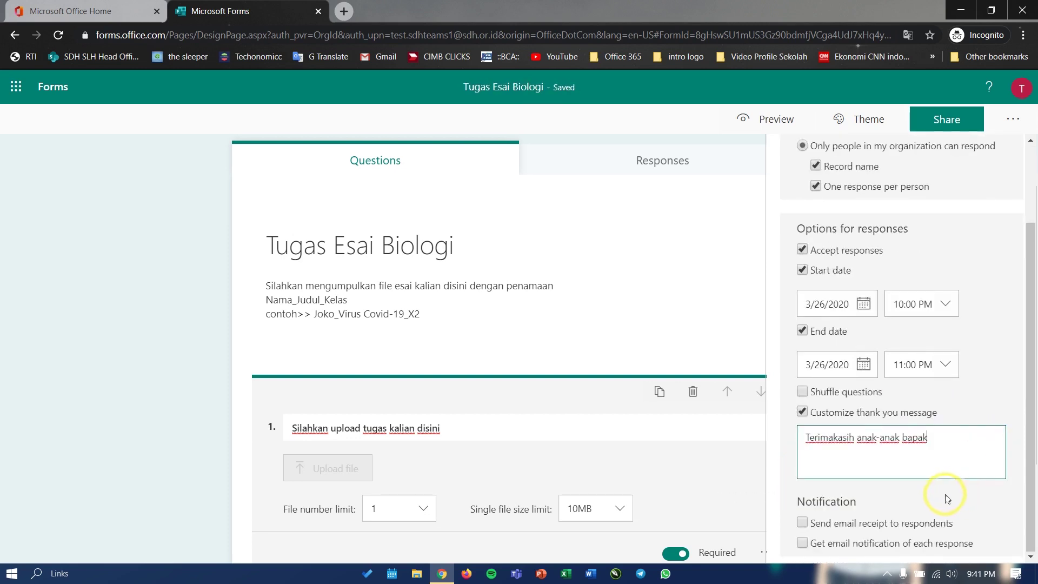
pyautogui.click(803, 544)
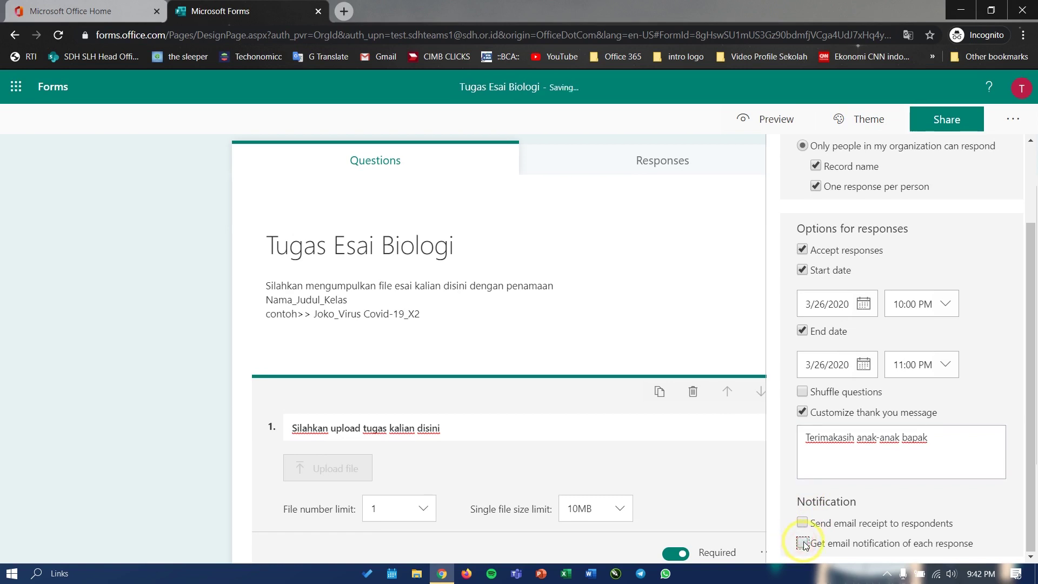
# Close the form settings and copy the response link for people in the organization.
pyautogui.scroll(2, 811, 538)
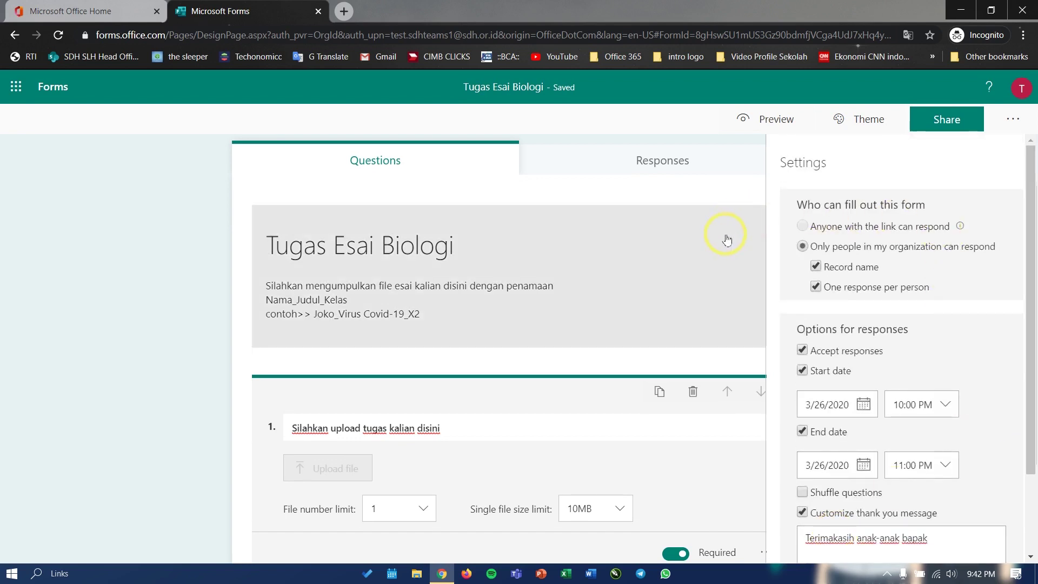
pyautogui.click(713, 141)
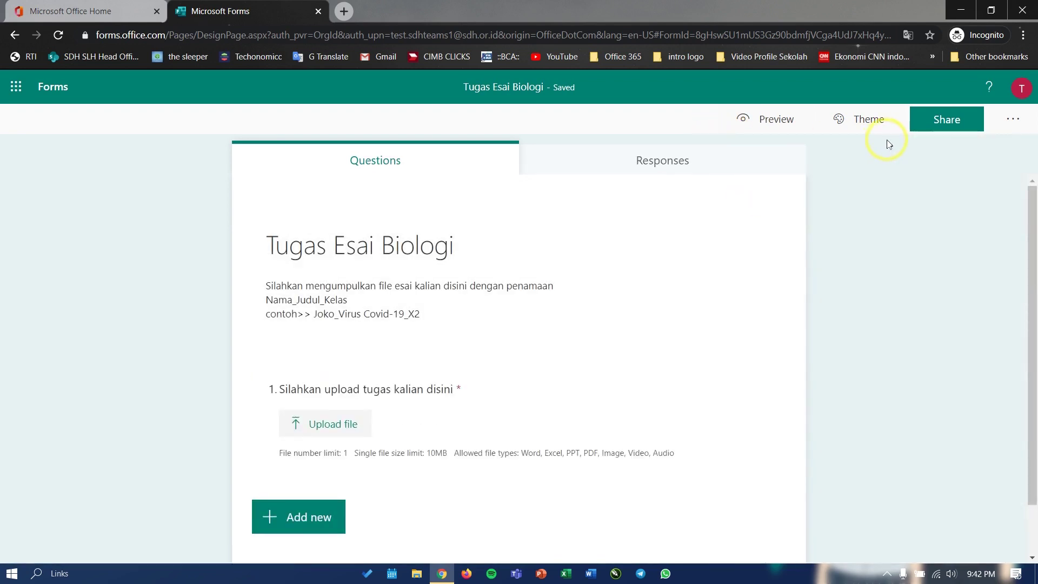
pyautogui.click(938, 127)
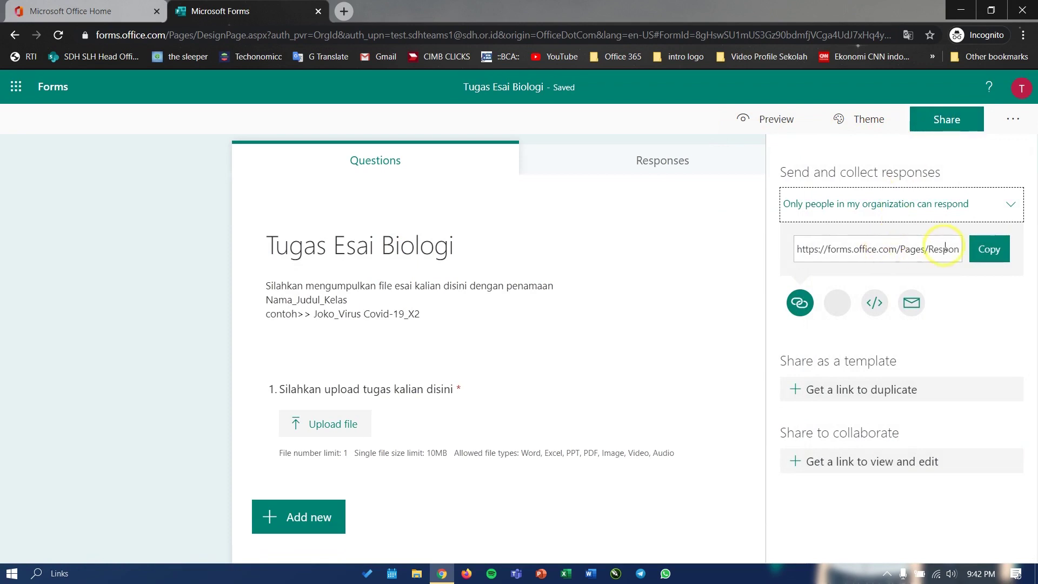
pyautogui.click(990, 252)
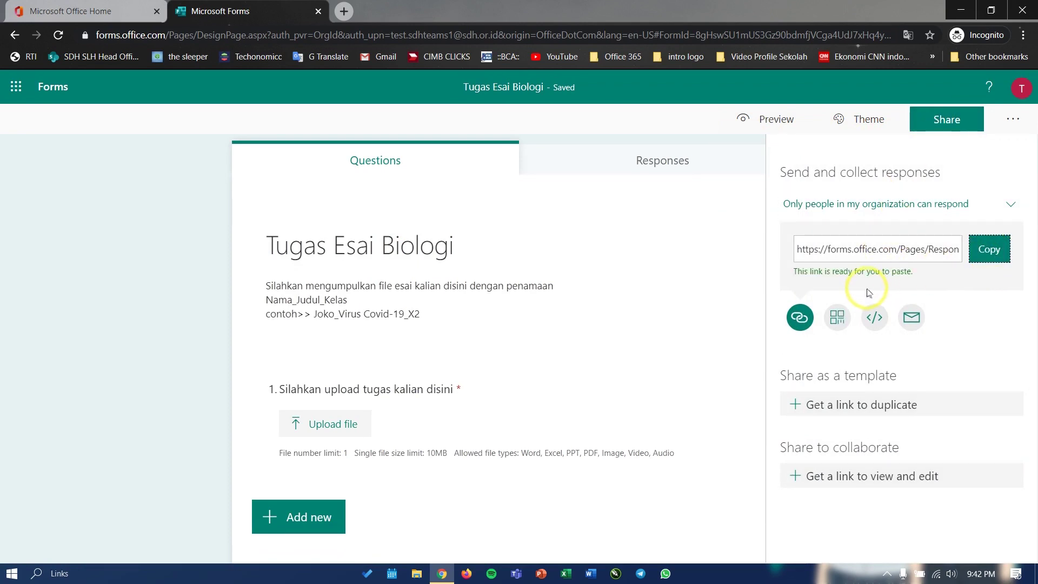